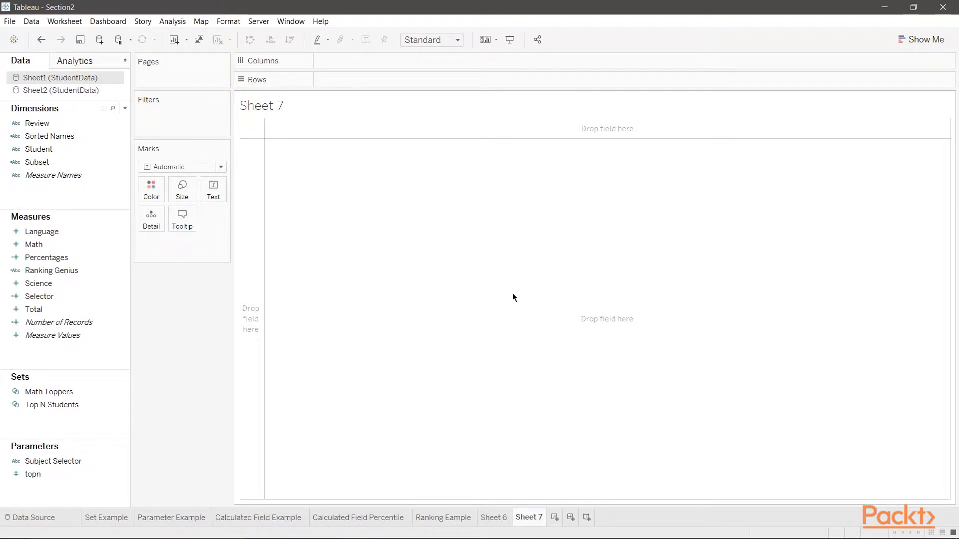
# Build a bar chart with the Student dimension on columns and the Total measure on rows
pyautogui.moveTo(32, 150); pyautogui.dragTo(352, 61)
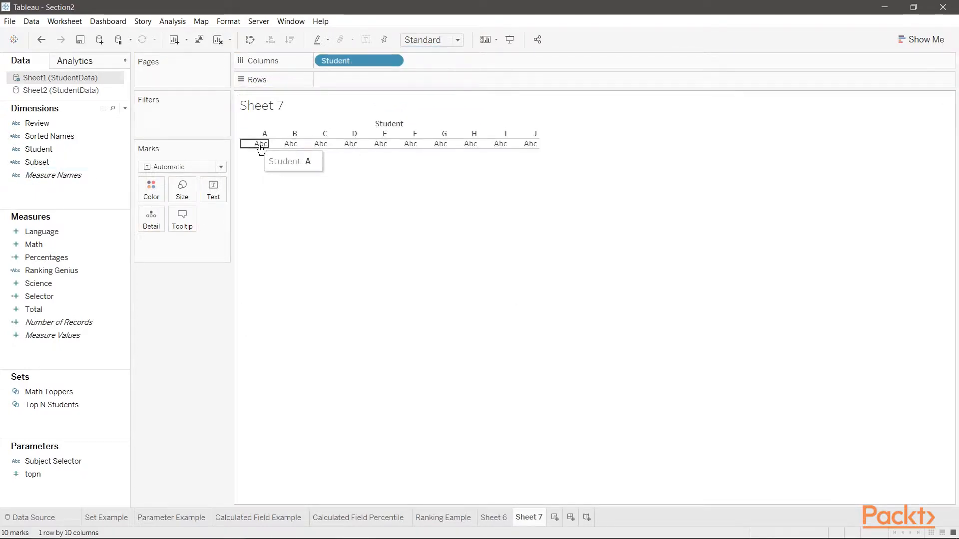
pyautogui.click(64, 337)
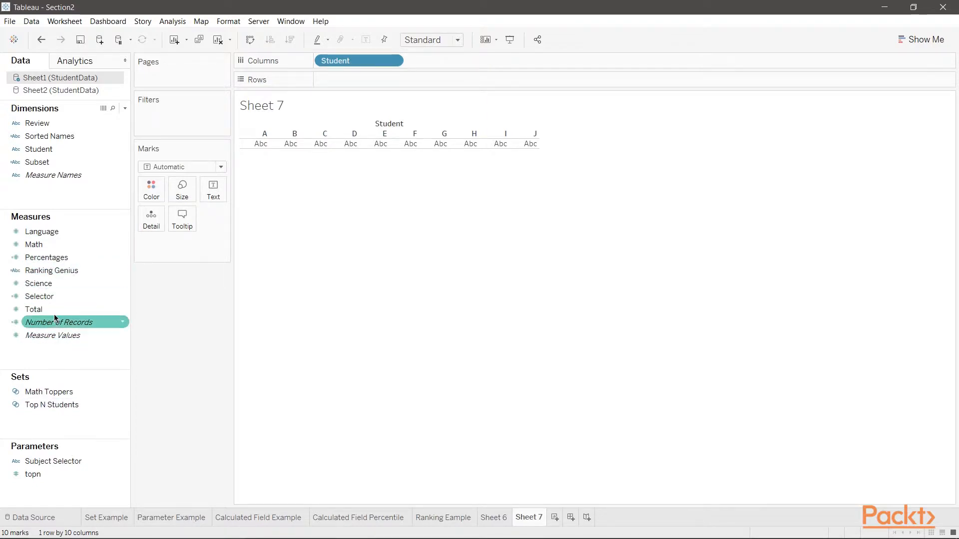
pyautogui.moveTo(40, 309); pyautogui.dragTo(455, 80)
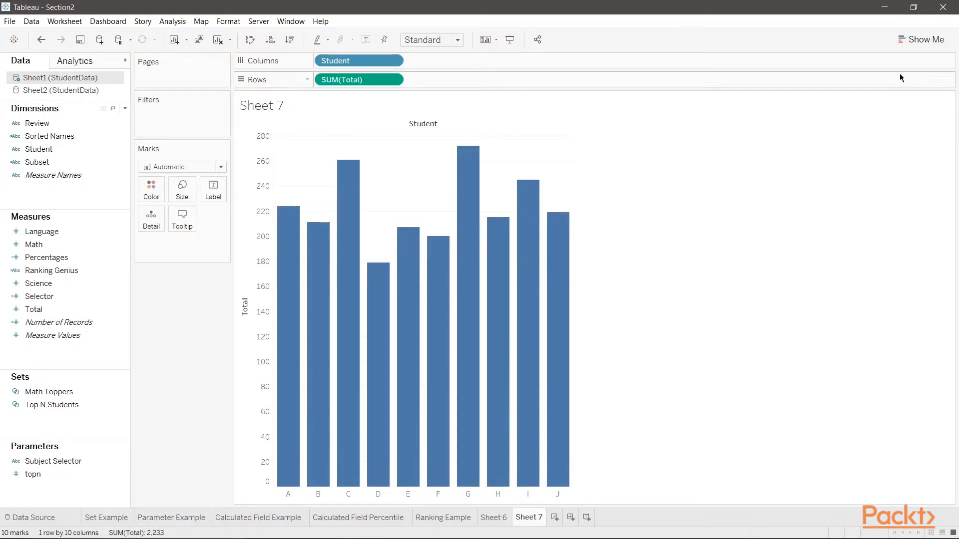
# Convert the bar chart to a text table and sort the students by Total in descending order
pyautogui.click(921, 40)
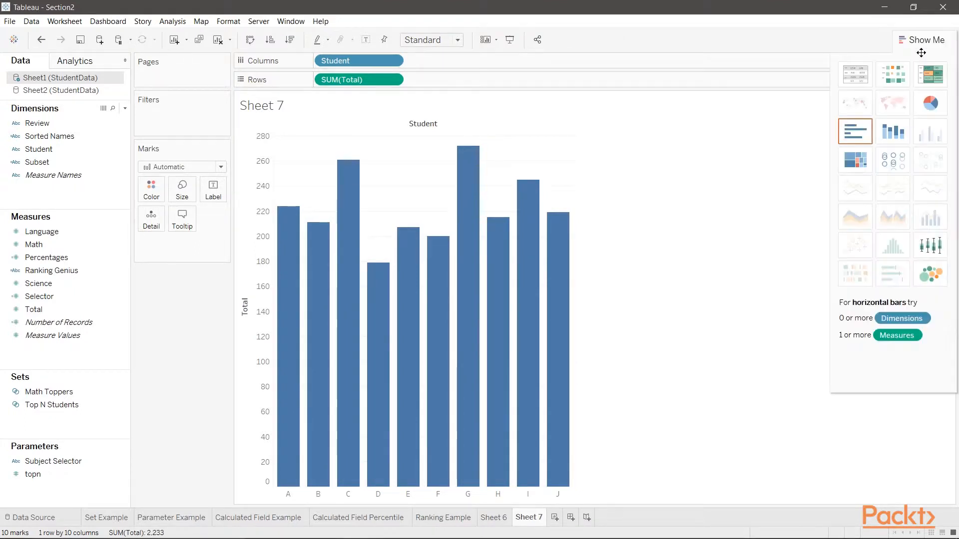
pyautogui.click(854, 74)
pyautogui.click(925, 44)
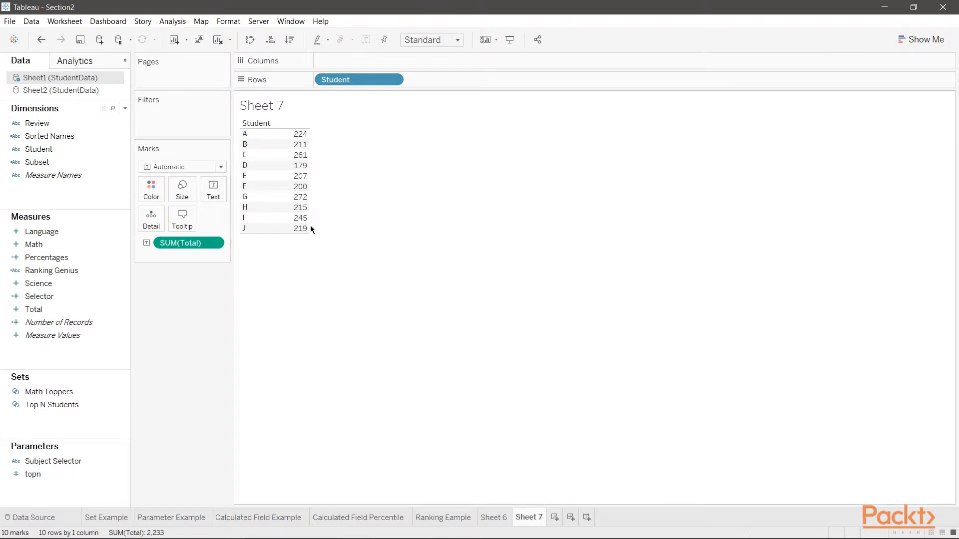
pyautogui.click(289, 39)
# Create a set from the Student dimension, limited to the top 2 students by sum of Total
pyautogui.click(50, 150)
pyautogui.rightClick(50, 152)
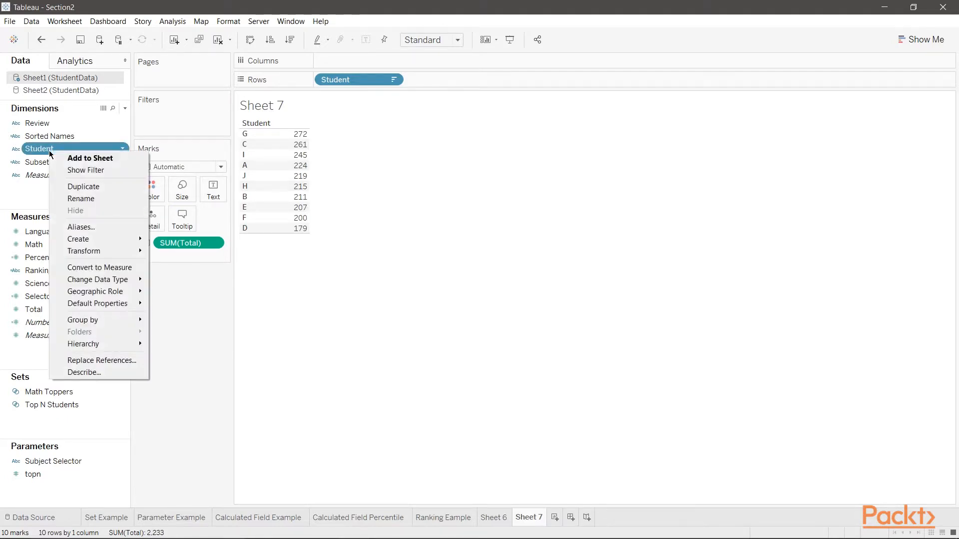
pyautogui.moveTo(140, 242)
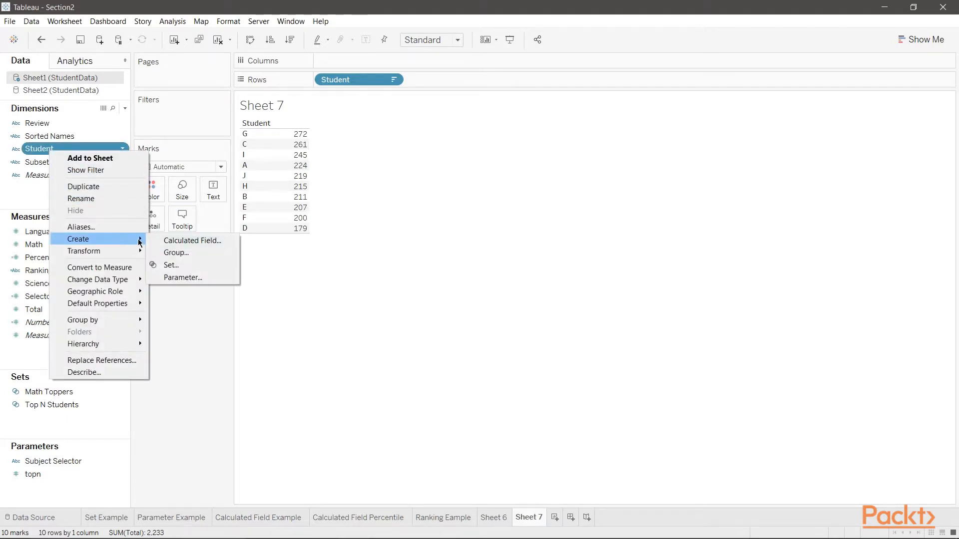
pyautogui.click(170, 265)
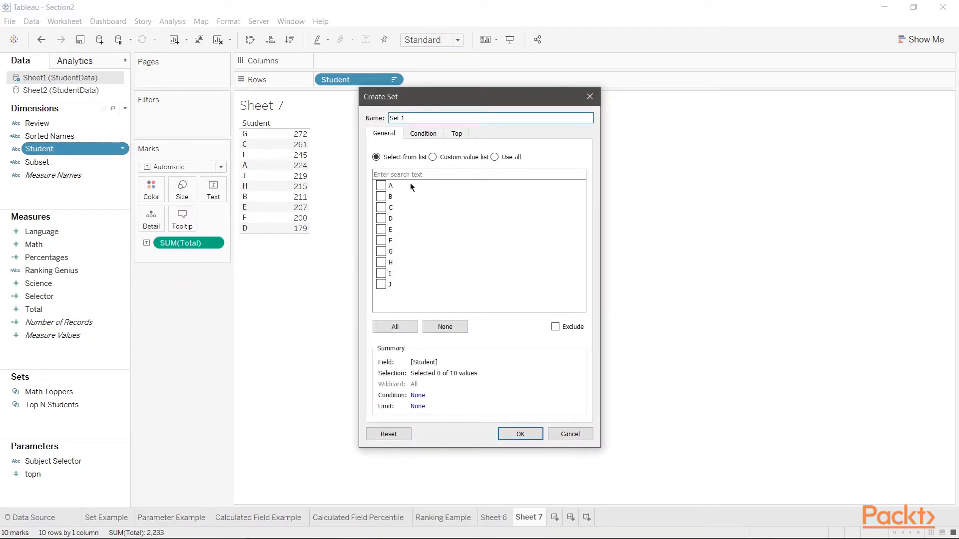
pyautogui.click(423, 134)
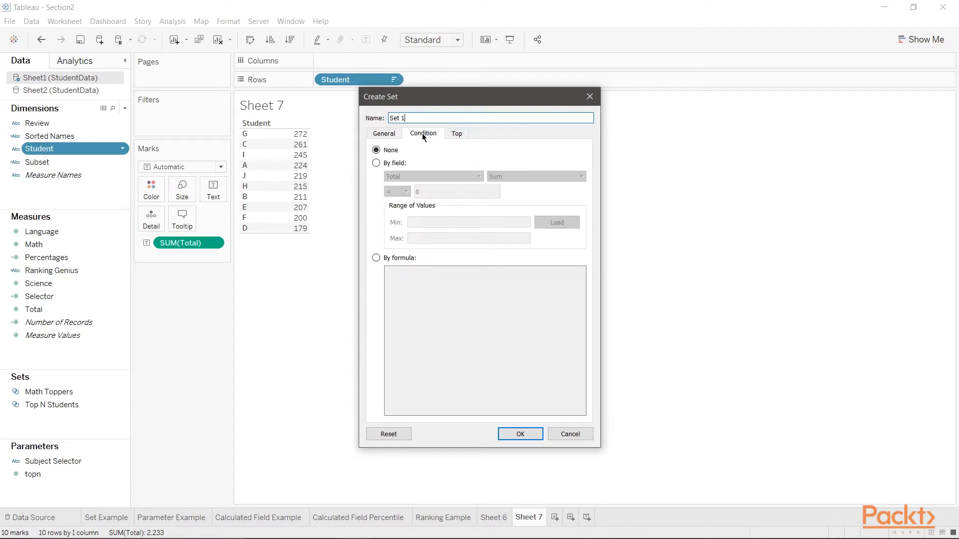
pyautogui.click(453, 134)
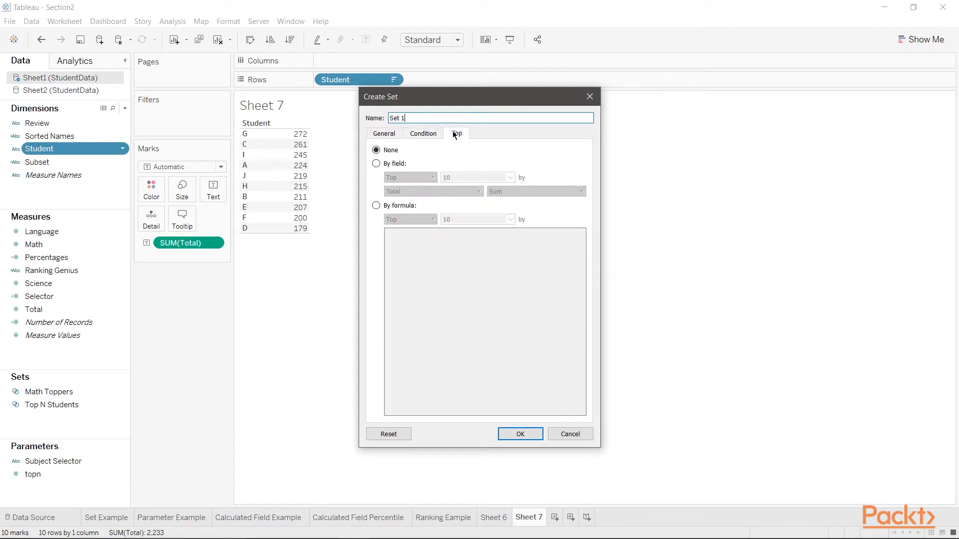
pyautogui.click(385, 166)
pyautogui.click(469, 178)
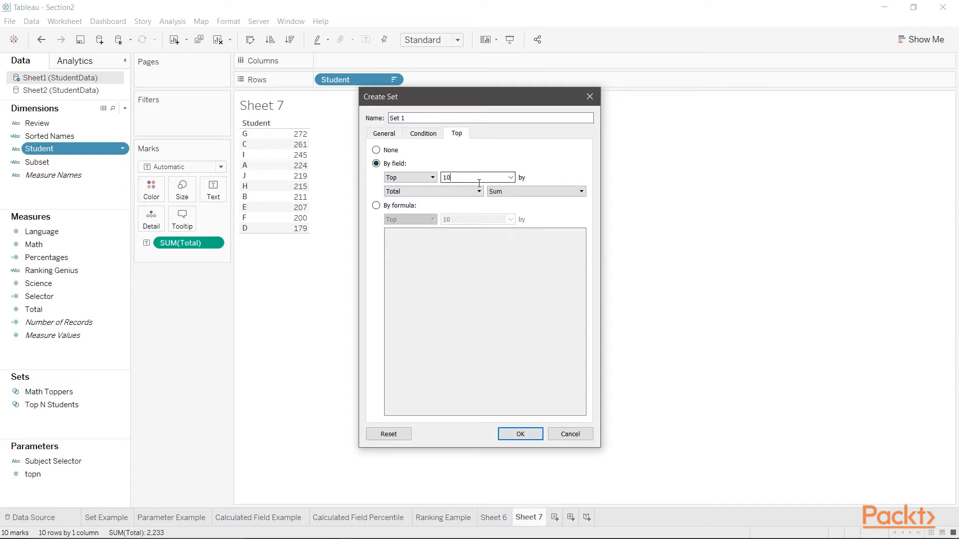
pyautogui.press('BackSpace')
pyautogui.write('2')
pyautogui.click(501, 191)
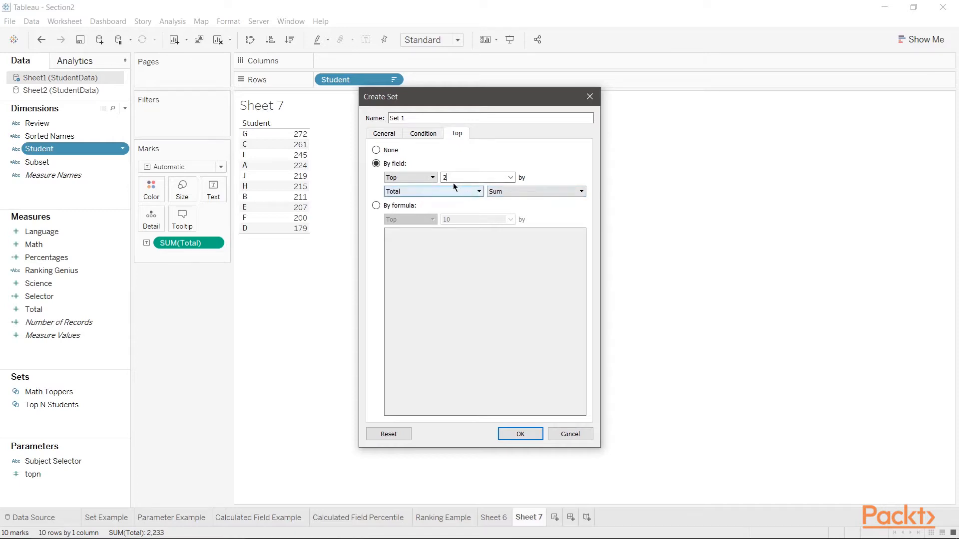
pyautogui.click(516, 433)
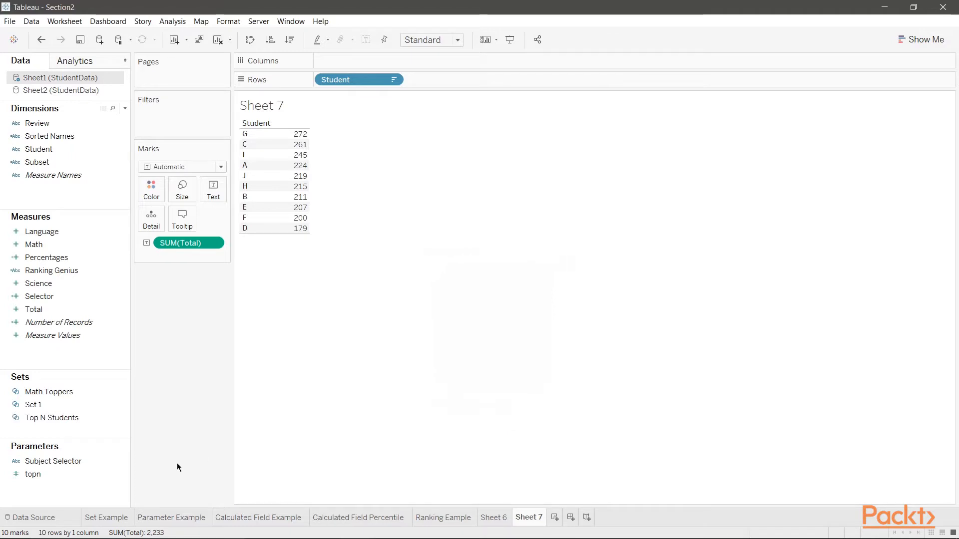
# Filter the student table by Set 1, and remove that filter again
pyautogui.click(25, 414)
pyautogui.click(31, 404)
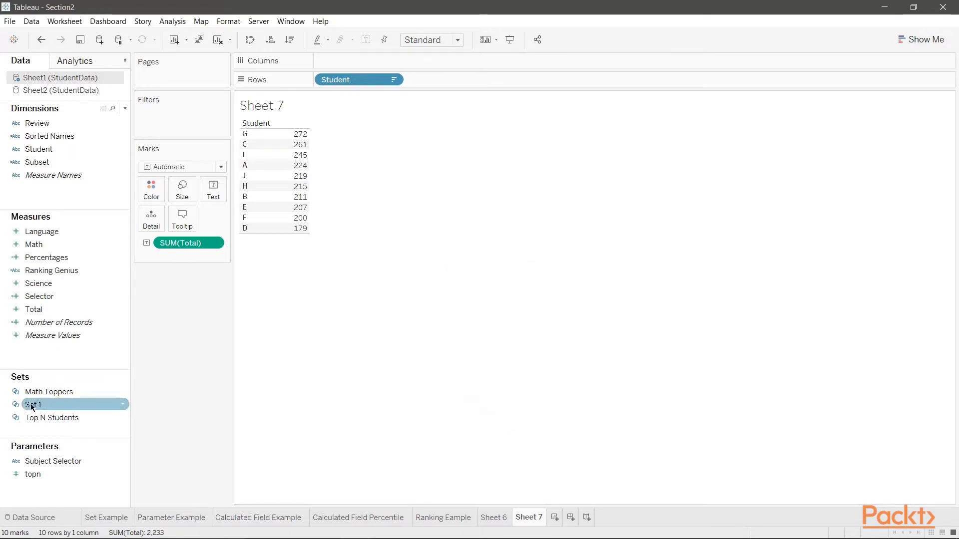
pyautogui.moveTo(30, 404); pyautogui.dragTo(151, 115)
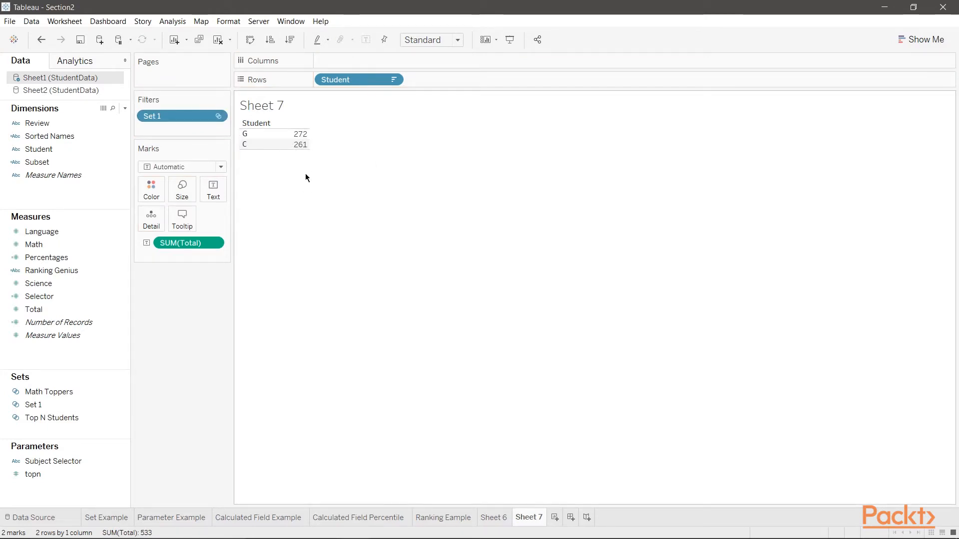
pyautogui.moveTo(187, 114); pyautogui.dragTo(187, 429)
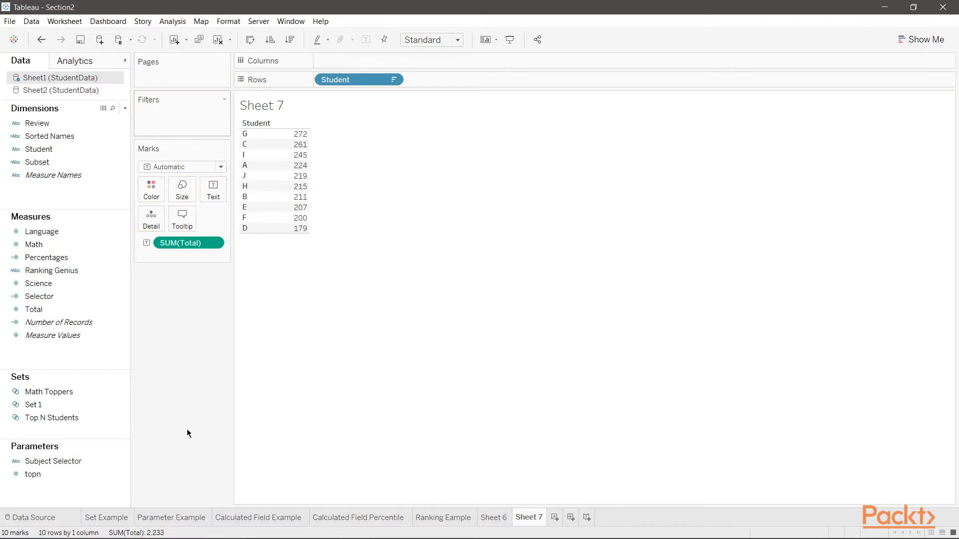
# Examine the general and condition settings of the Math Toppers filter on the Set Example sheet, and close them without changes
pyautogui.click(115, 518)
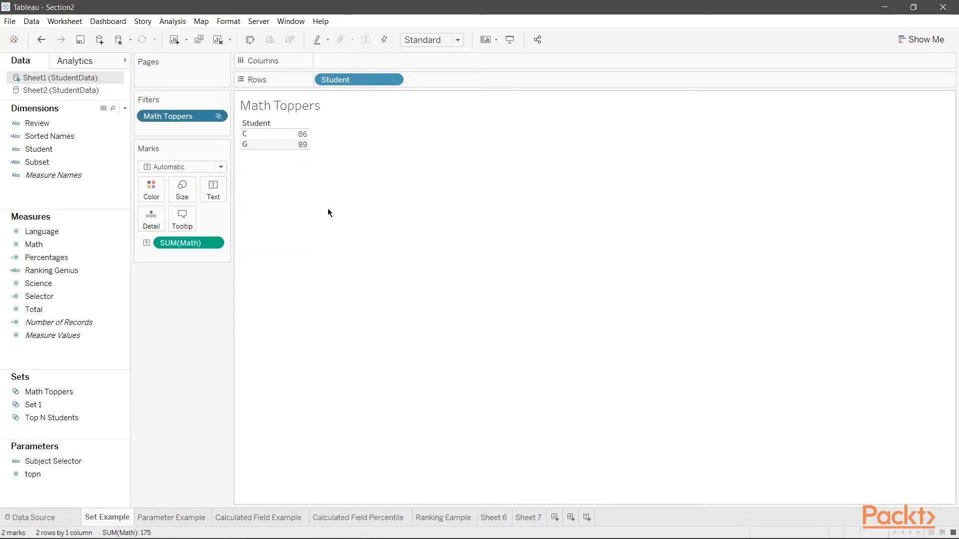
pyautogui.click(217, 116)
pyautogui.click(207, 130)
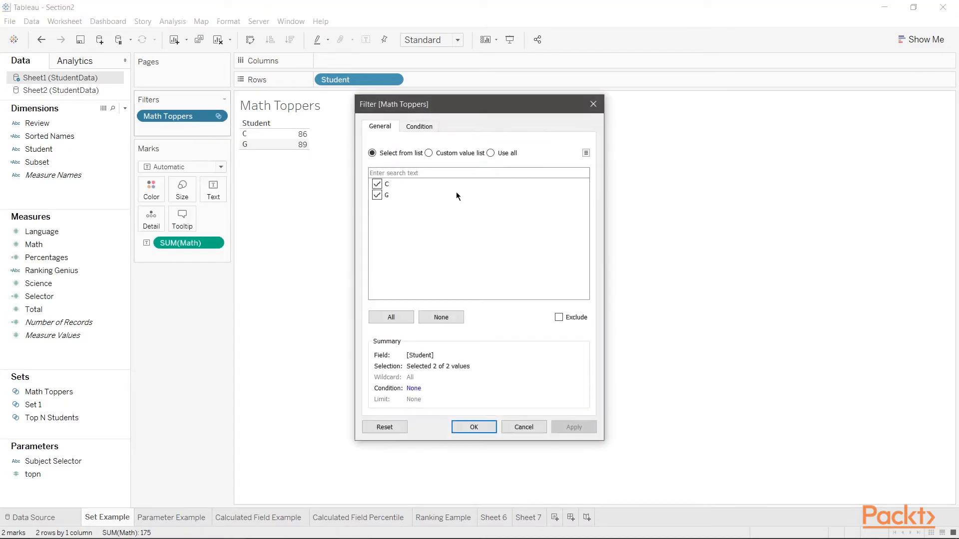
pyautogui.click(422, 129)
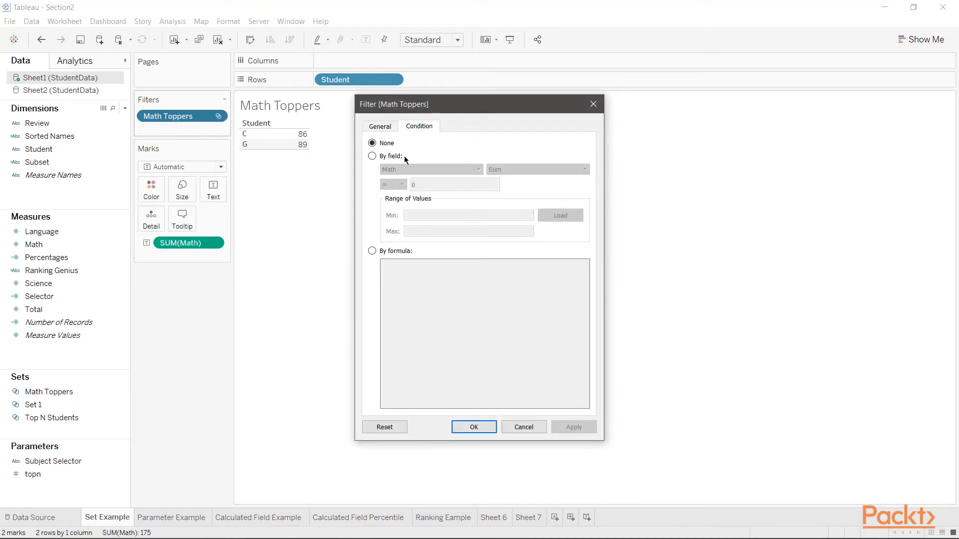
pyautogui.click(594, 104)
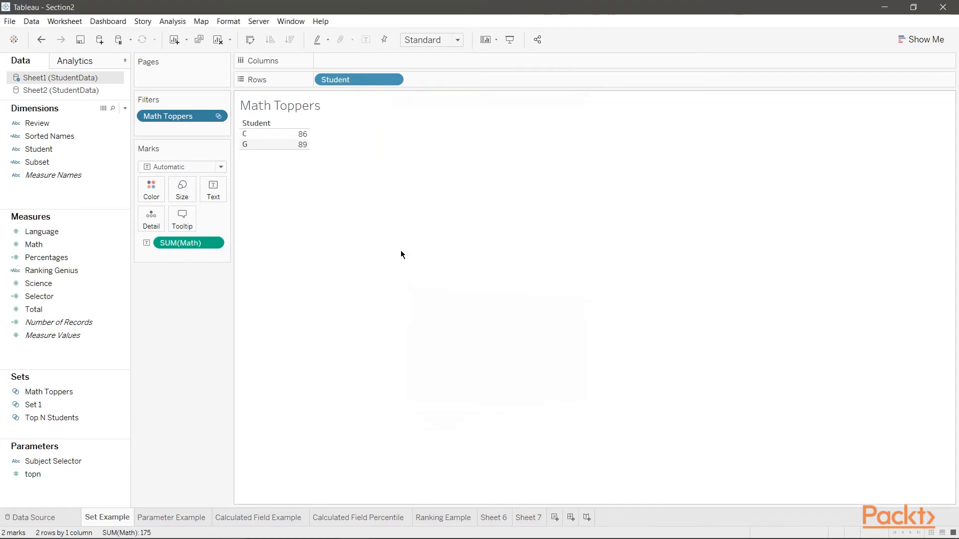
# Inspect the Math Toppers set's top-by-field limit and the fields available for it, and close the set unchanged
pyautogui.click(123, 390)
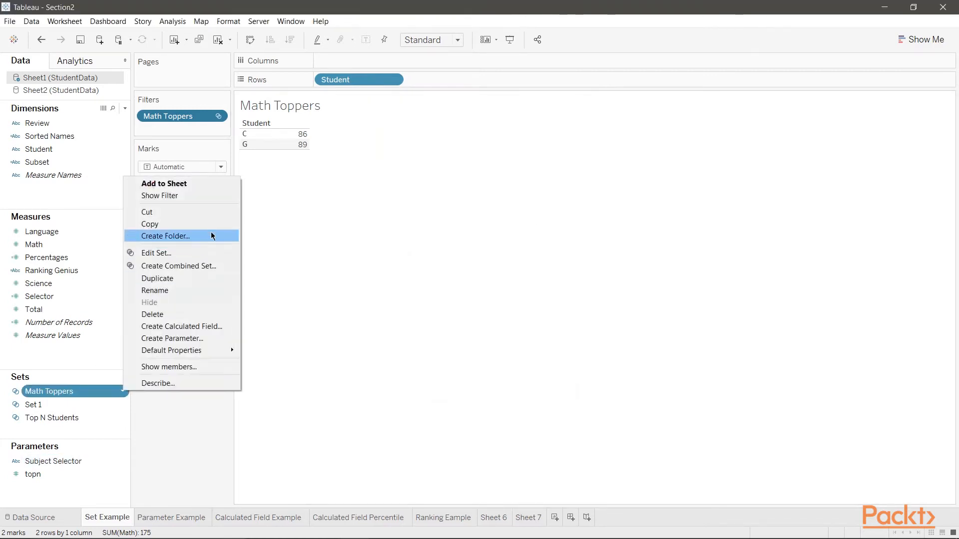
pyautogui.click(184, 250)
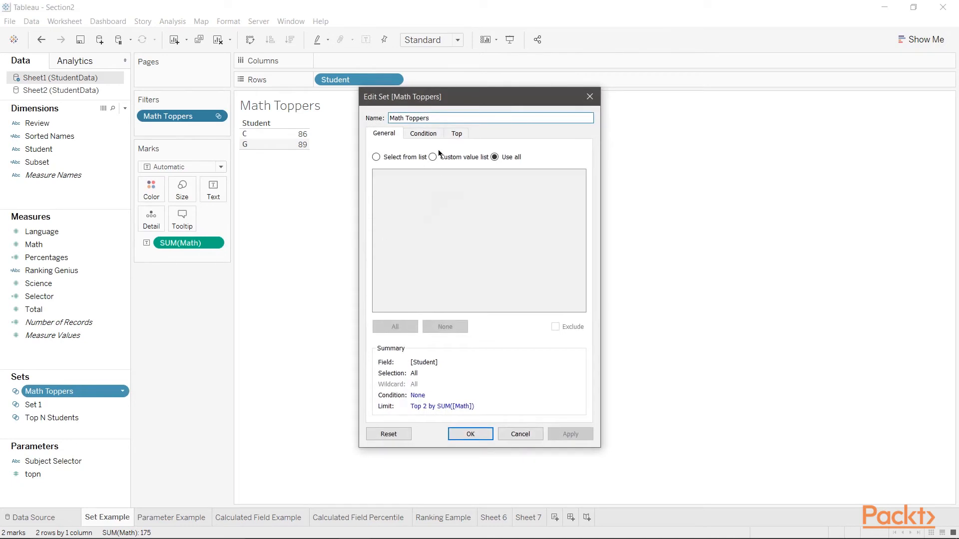
pyautogui.click(456, 135)
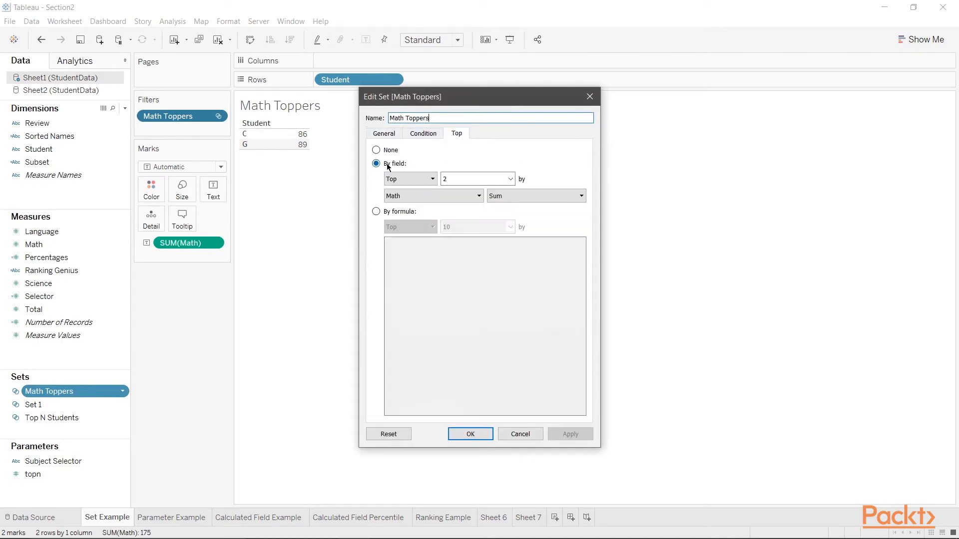
pyautogui.click(424, 195)
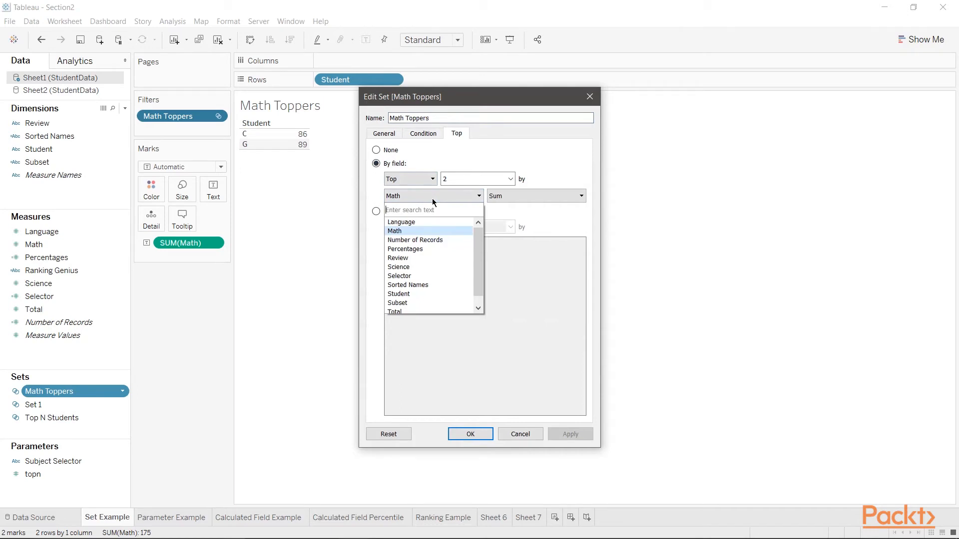
pyautogui.click(544, 151)
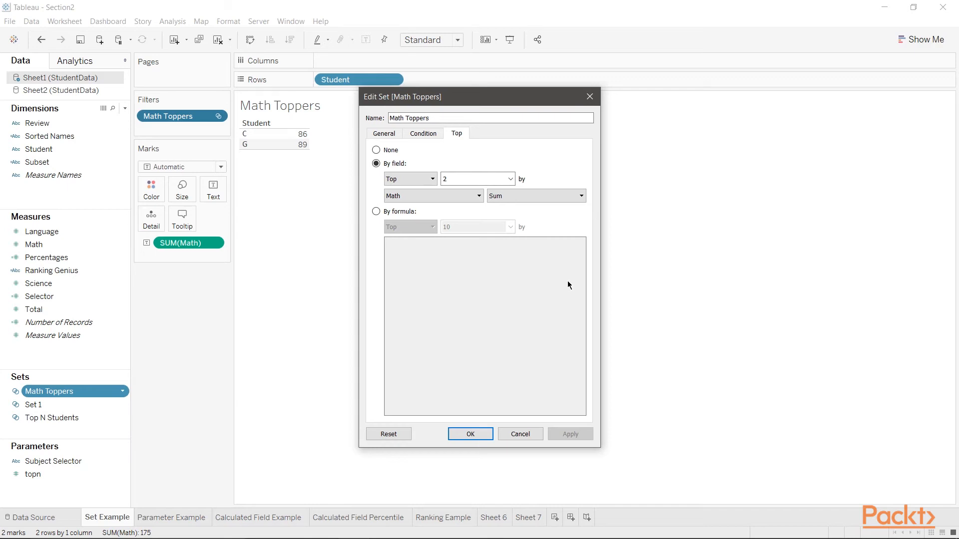
pyautogui.click(590, 96)
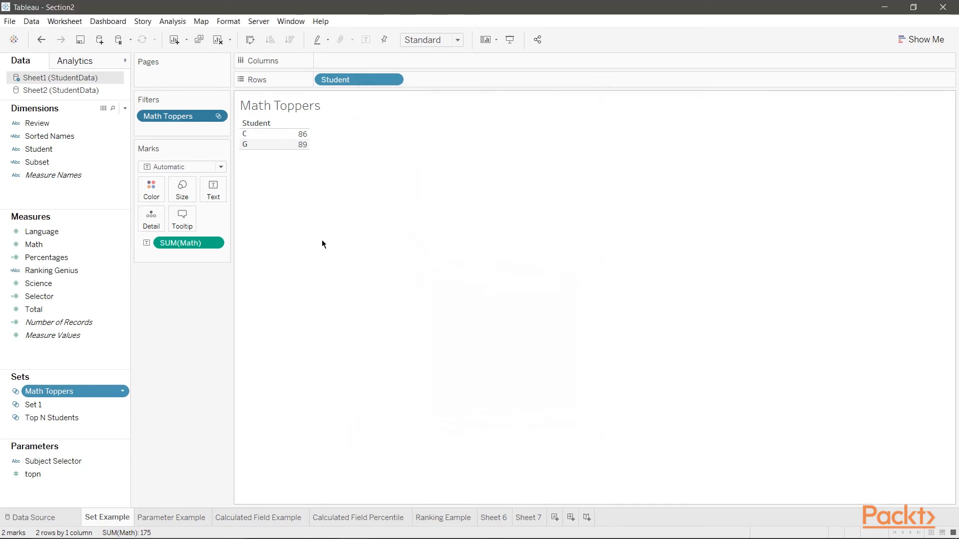
# Reopen the Math Toppers set definition to compare its condition options with its top limit, and close it unchanged
pyautogui.click(122, 392)
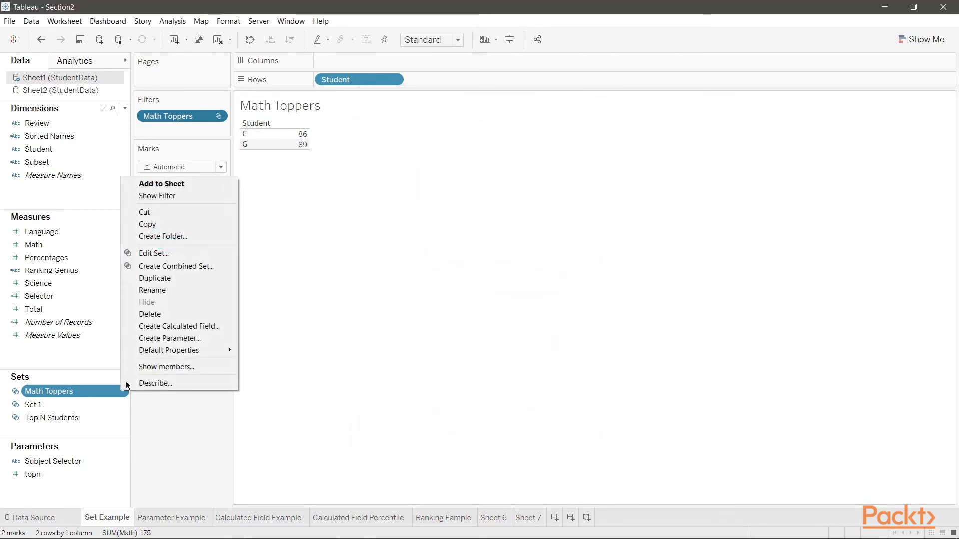
pyautogui.click(178, 252)
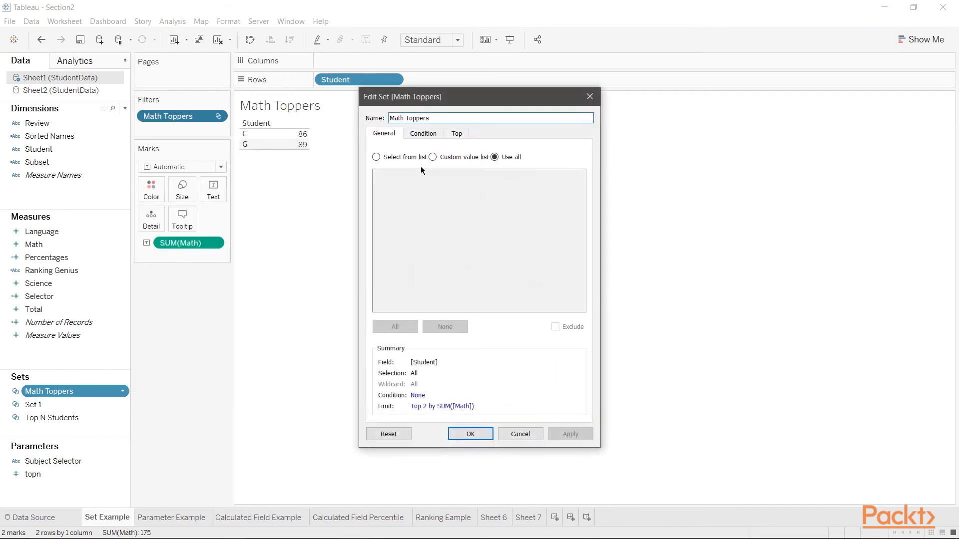
pyautogui.click(423, 134)
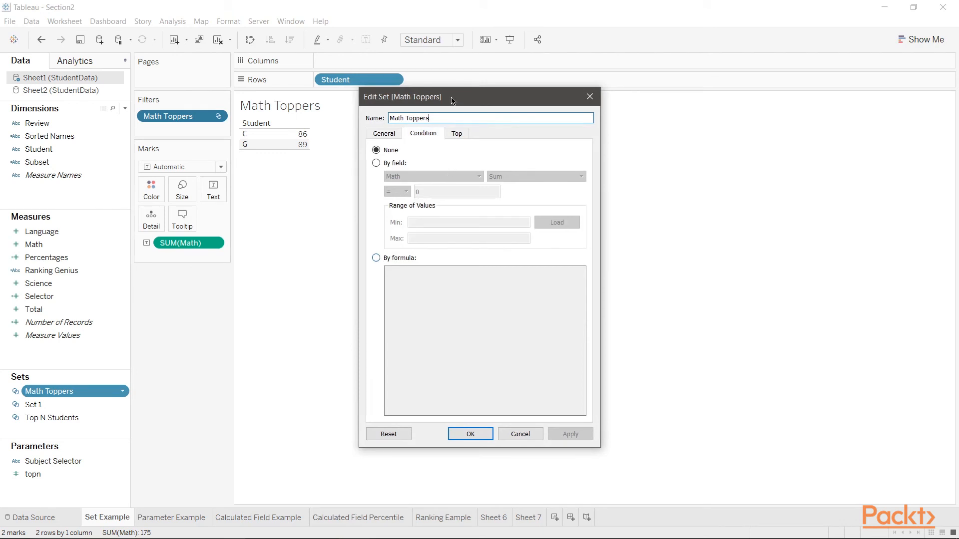
pyautogui.click(452, 136)
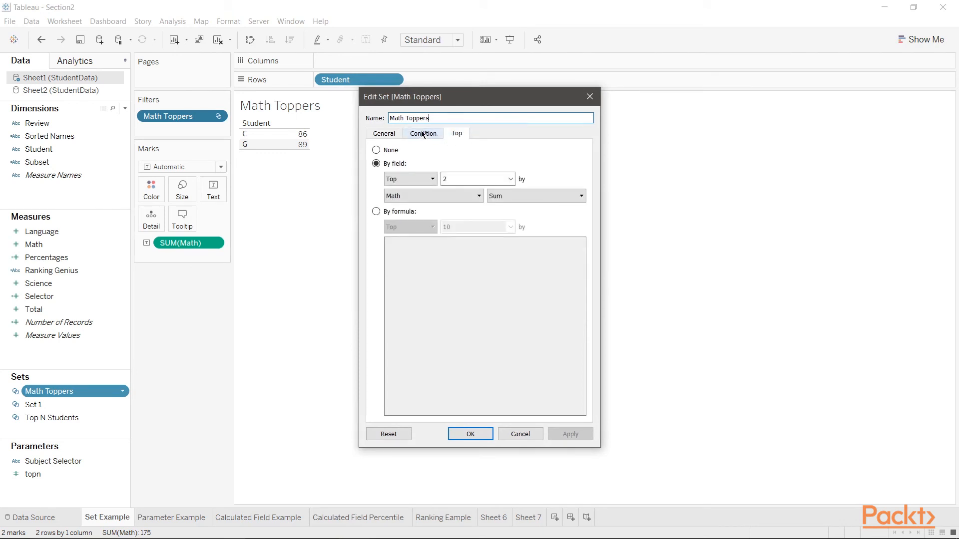
pyautogui.click(587, 98)
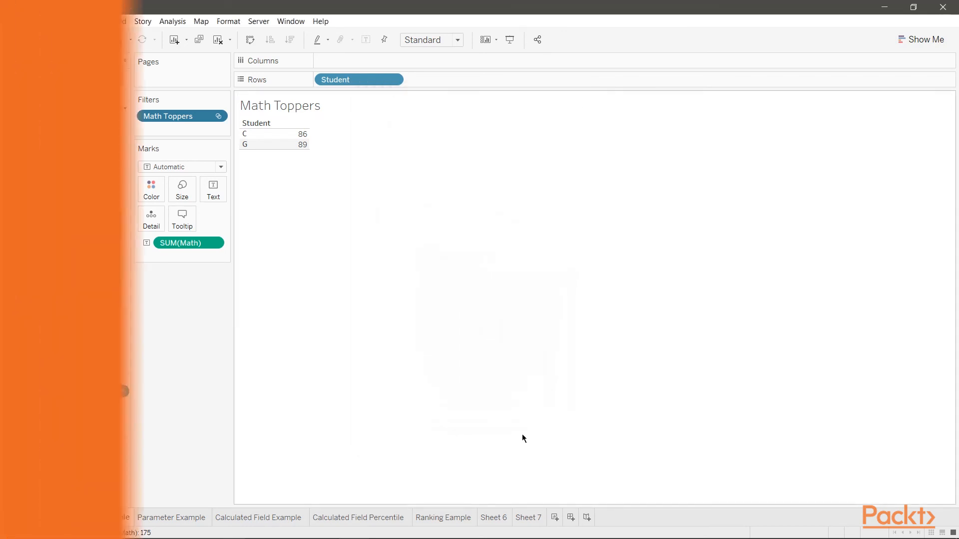